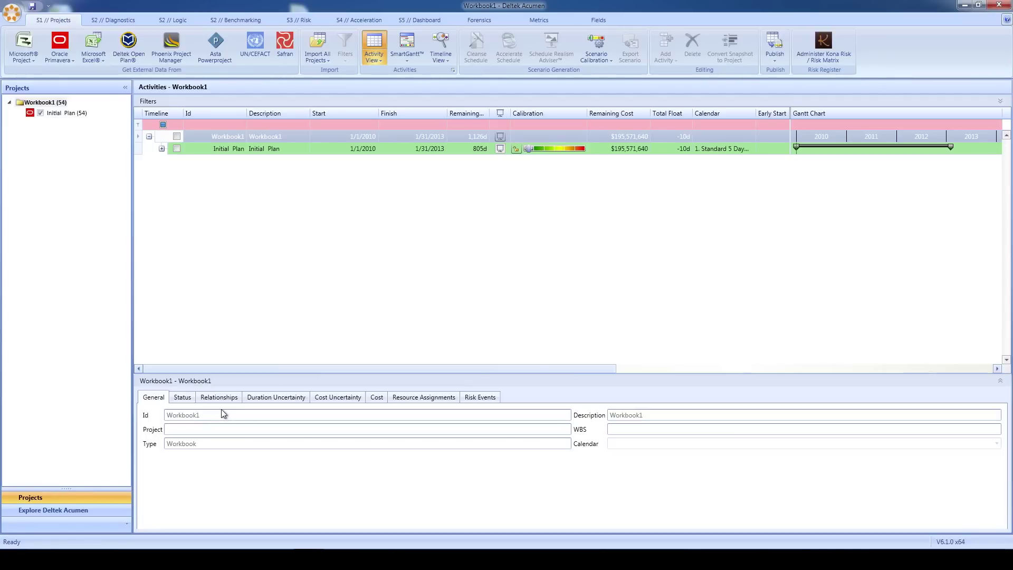
- Run Fuse on the S2 // Diagnostics tab to score the Initial Plan's 2010–2013 schedule quality
{"action": "left_click", "coordinate": [108, 19]}
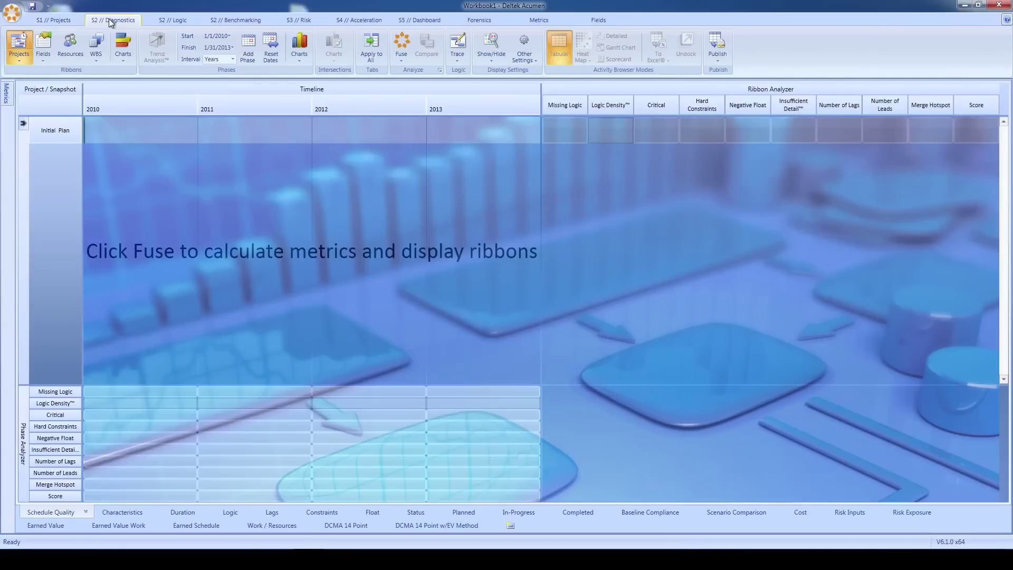
{"action": "left_click", "coordinate": [400, 43]}
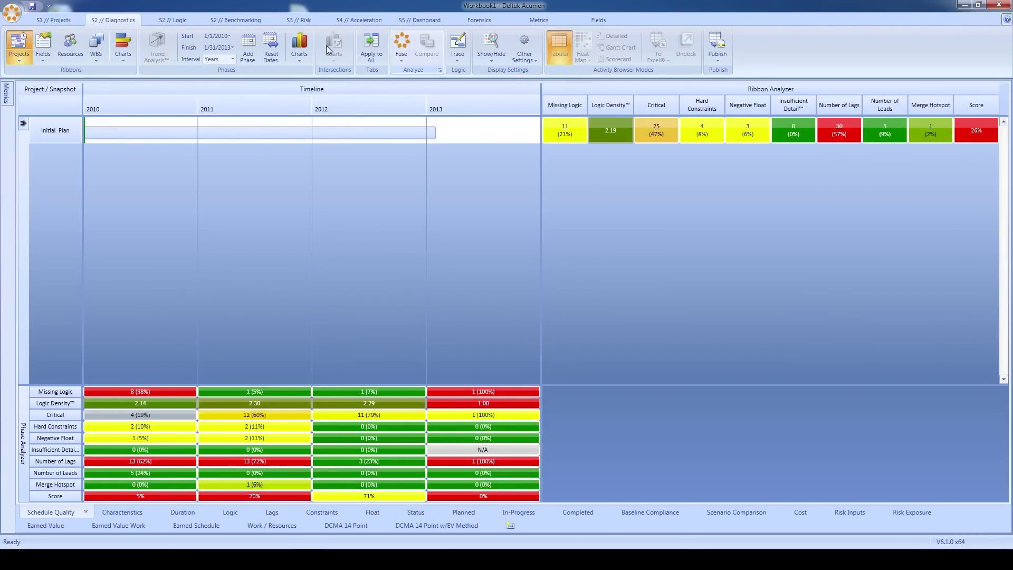
- Set the ribbons' selected field to Location for Domestic, Gulf, Northern Region and Offshore rows
{"action": "left_click", "coordinate": [43, 62]}
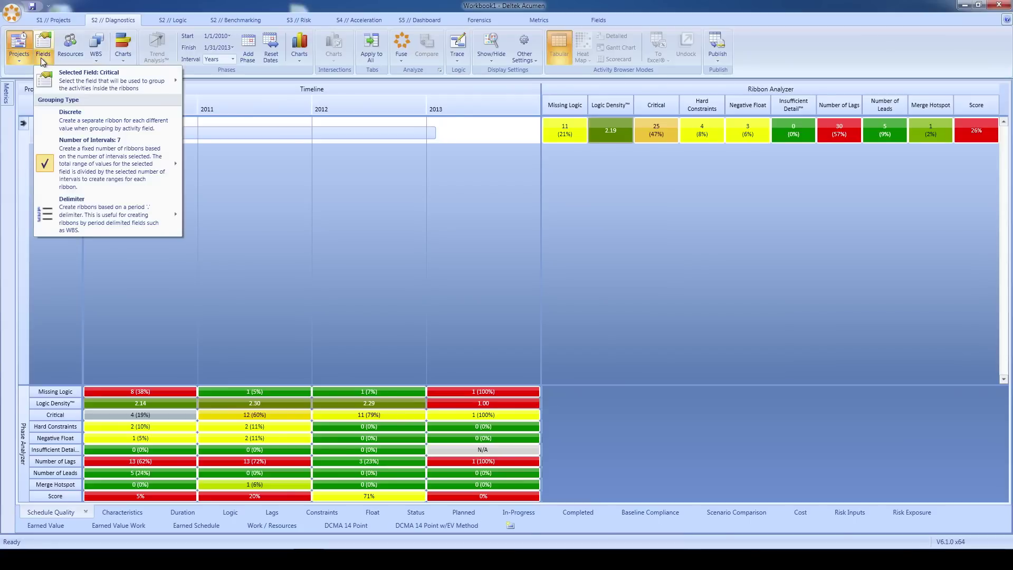
{"action": "mouse_move", "coordinate": [67, 80]}
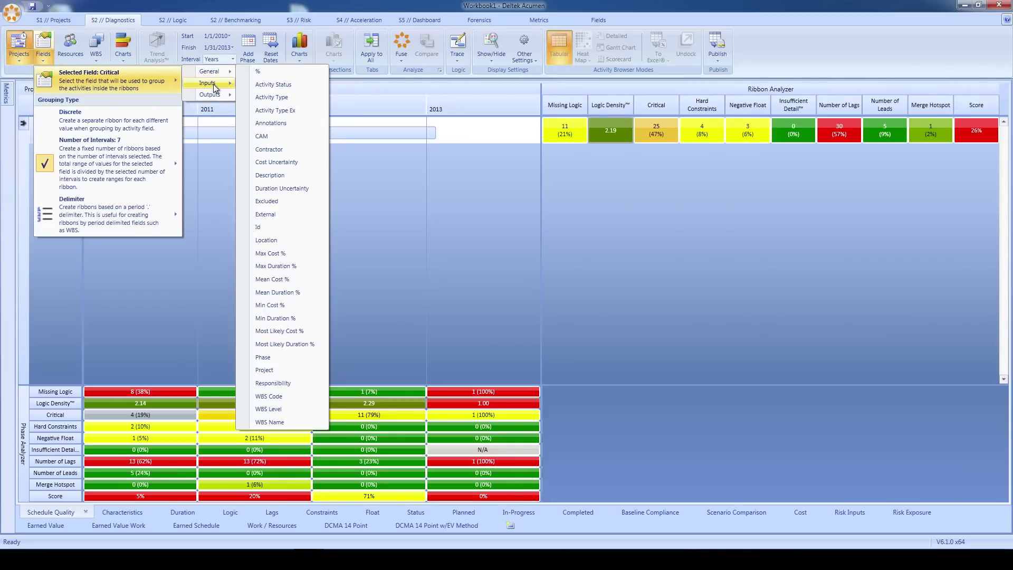
{"action": "mouse_move", "coordinate": [215, 89]}
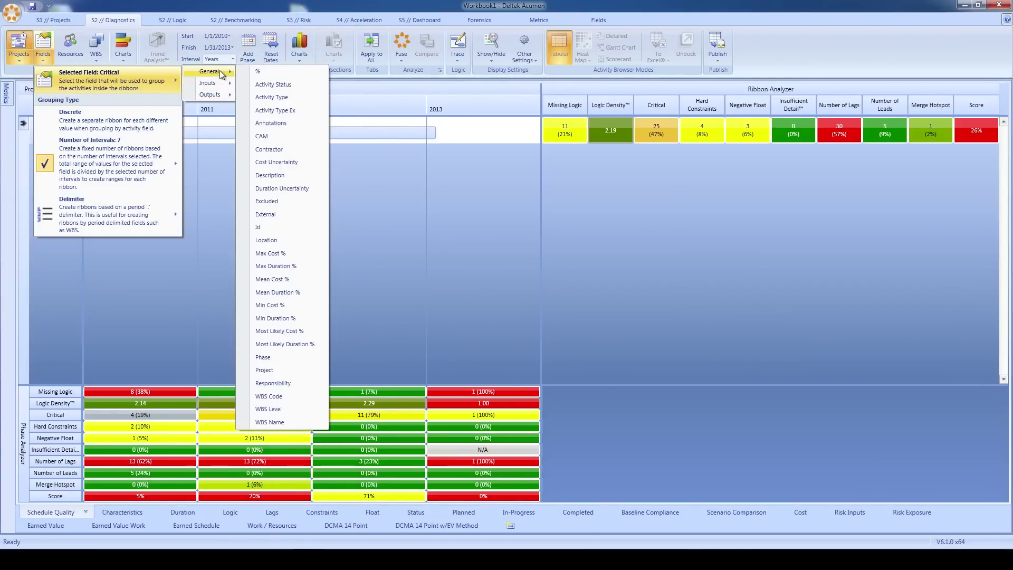
{"action": "left_click", "coordinate": [276, 240]}
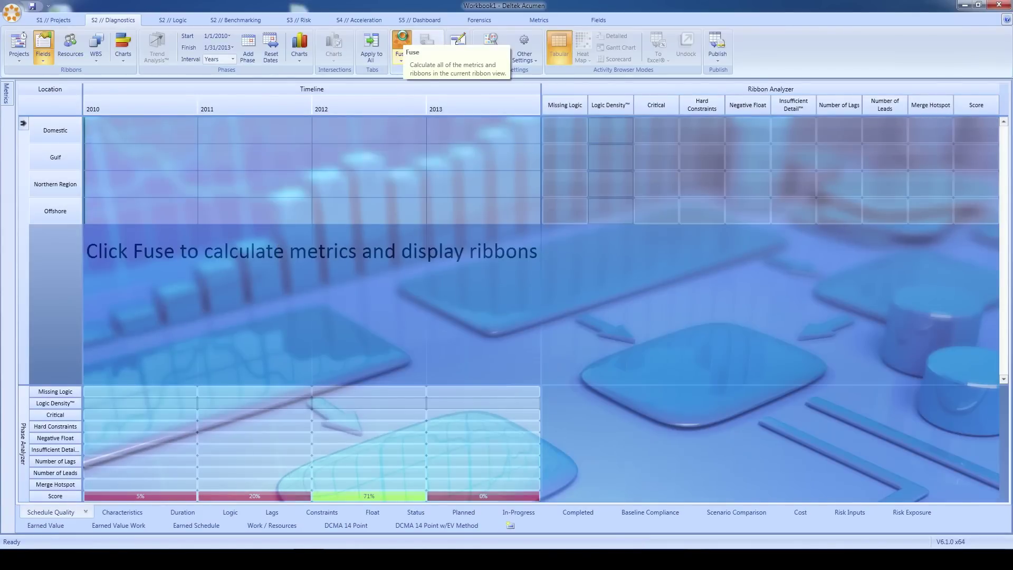
- Recalculate per-location metrics and reorder Hard Constraints, Negative Float and Number of Lags to the front
{"action": "left_click", "coordinate": [403, 45]}
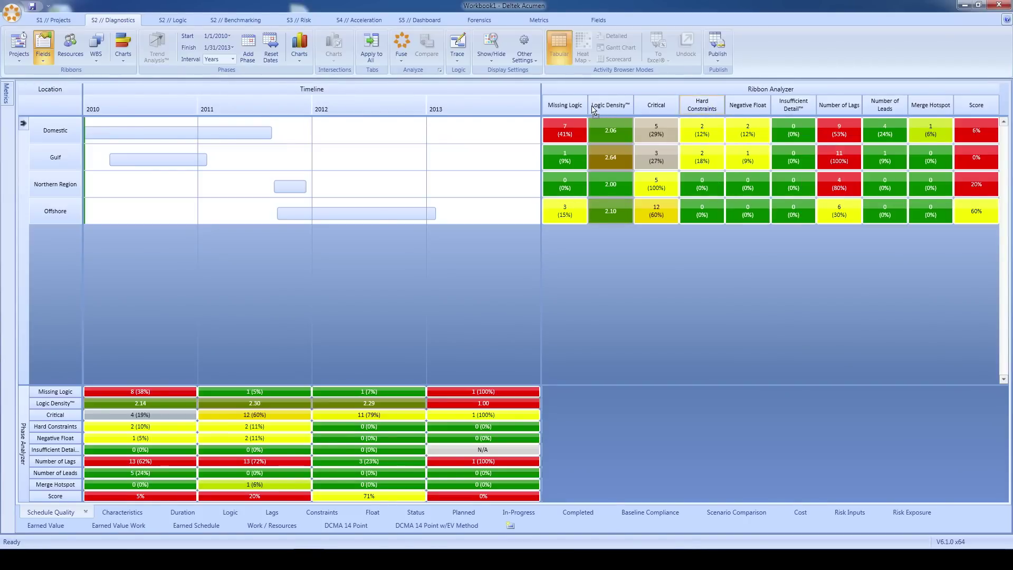
{"action": "left_click_drag", "start_coordinate": [593, 108], "coordinate": [594, 108]}
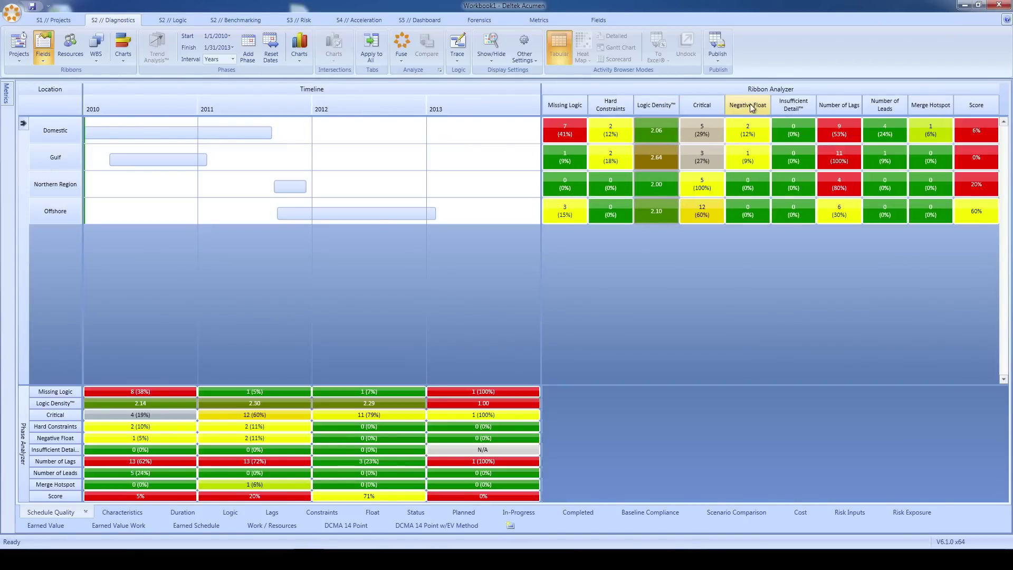
{"action": "left_click", "coordinate": [840, 106]}
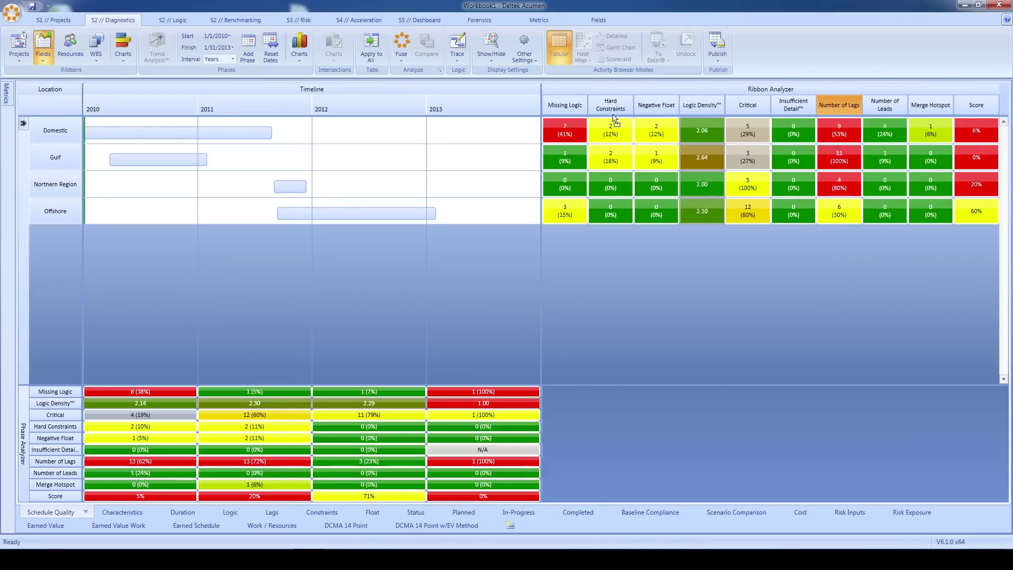
{"action": "left_click_drag", "start_coordinate": [594, 109], "coordinate": [594, 109]}
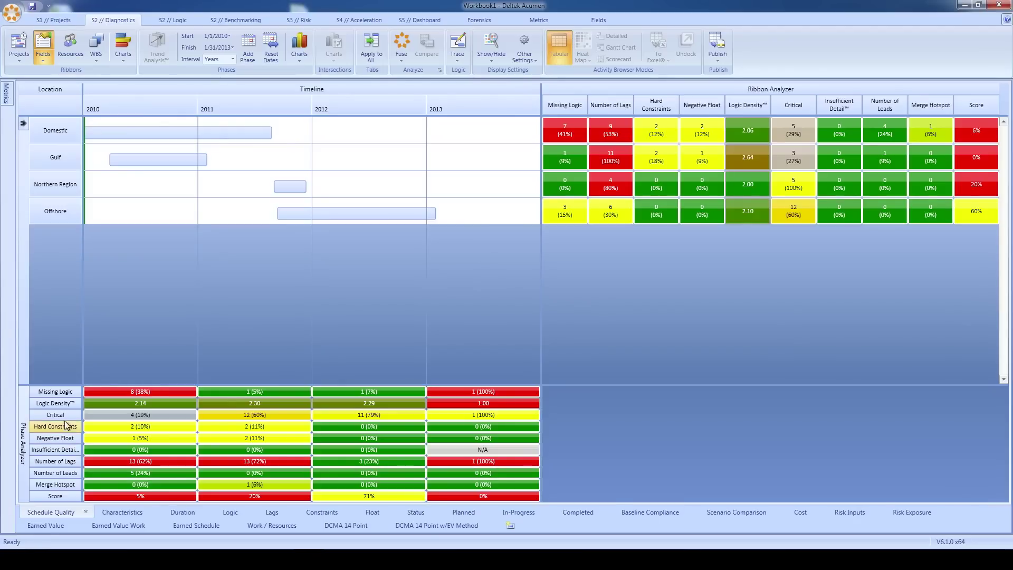
{"action": "mouse_move", "coordinate": [67, 427]}
{"action": "left_mouse_down"}
{"action": "mouse_move", "coordinate": [66, 409]}
{"action": "mouse_move", "coordinate": [63, 441]}
{"action": "mouse_move", "coordinate": [57, 417]}
{"action": "left_mouse_up"}
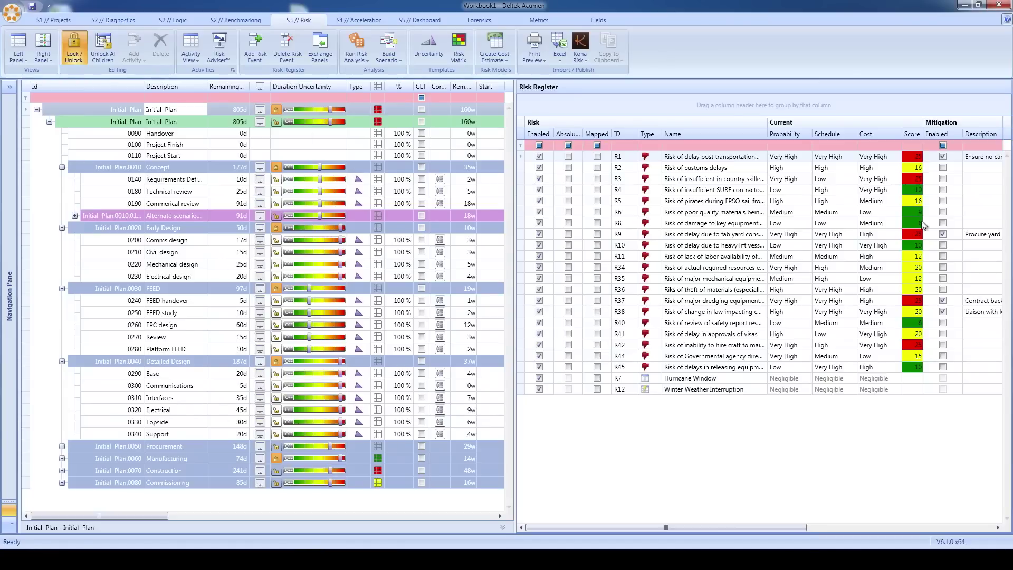
- Run the unmitigated 1,000-iteration risk analysis, giving a P50 finish of 6/6/2013
{"action": "left_click", "coordinate": [358, 59]}
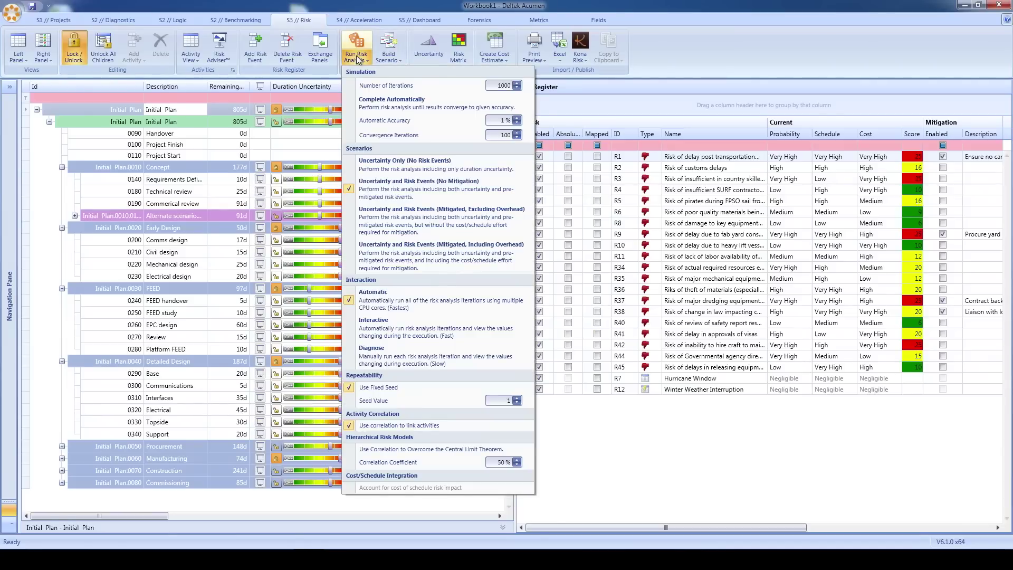
{"action": "left_click", "coordinate": [358, 59]}
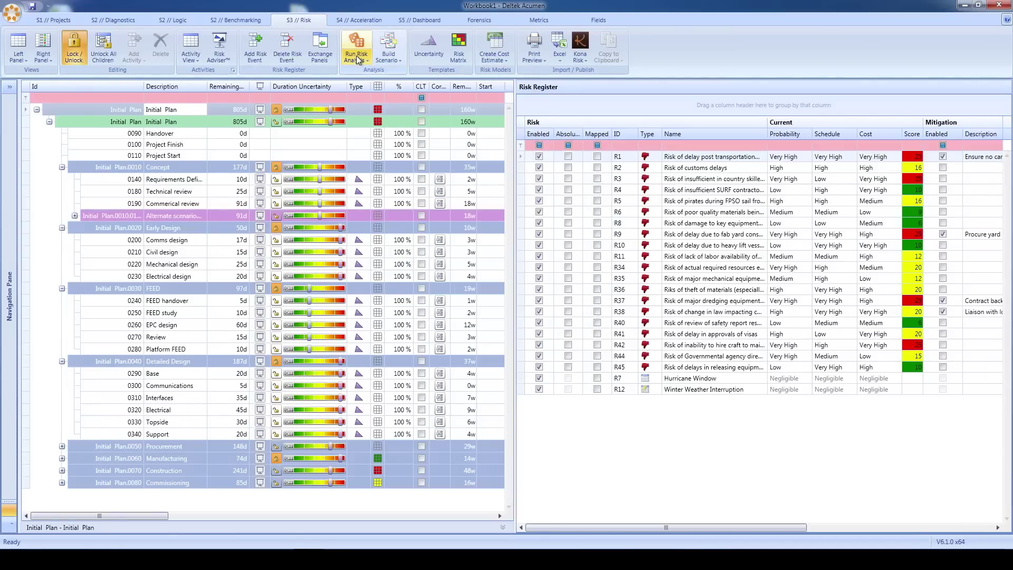
{"action": "left_click", "coordinate": [435, 59]}
{"action": "left_click", "coordinate": [357, 42]}
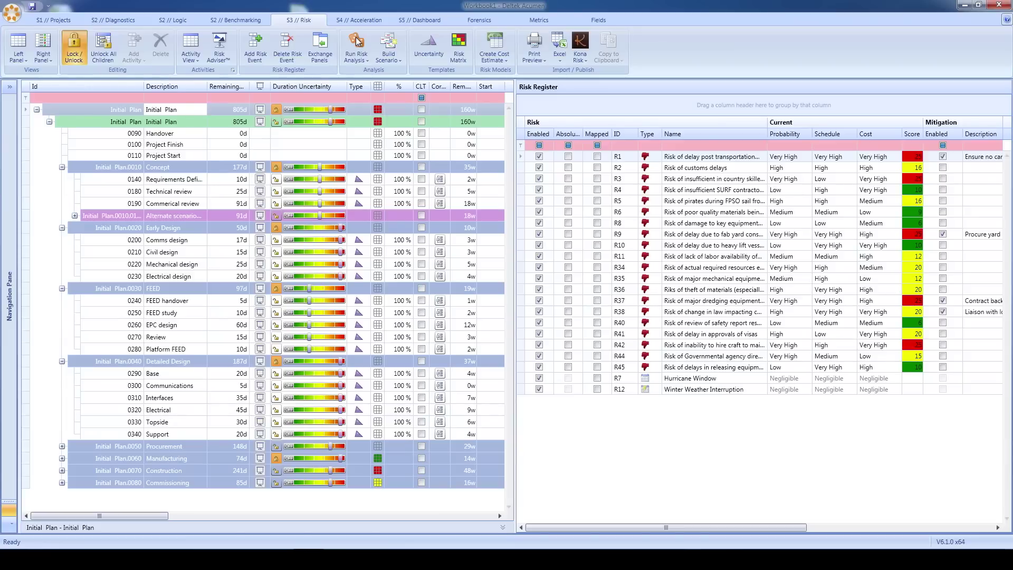
- Show the Risk Drivers chart and add the unmitigated results to the comparison
{"action": "left_click", "coordinate": [51, 60]}
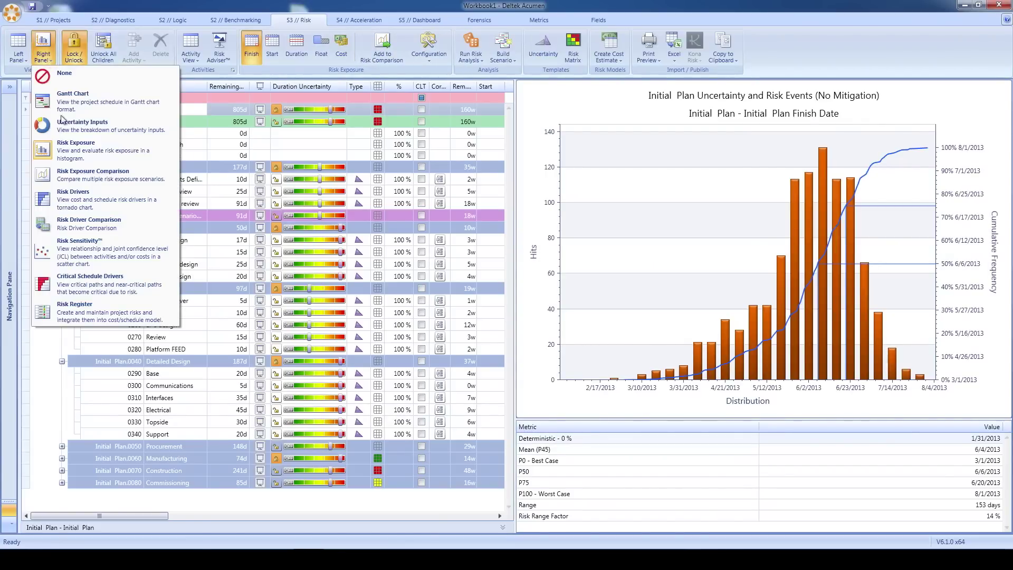
{"action": "left_click", "coordinate": [85, 200]}
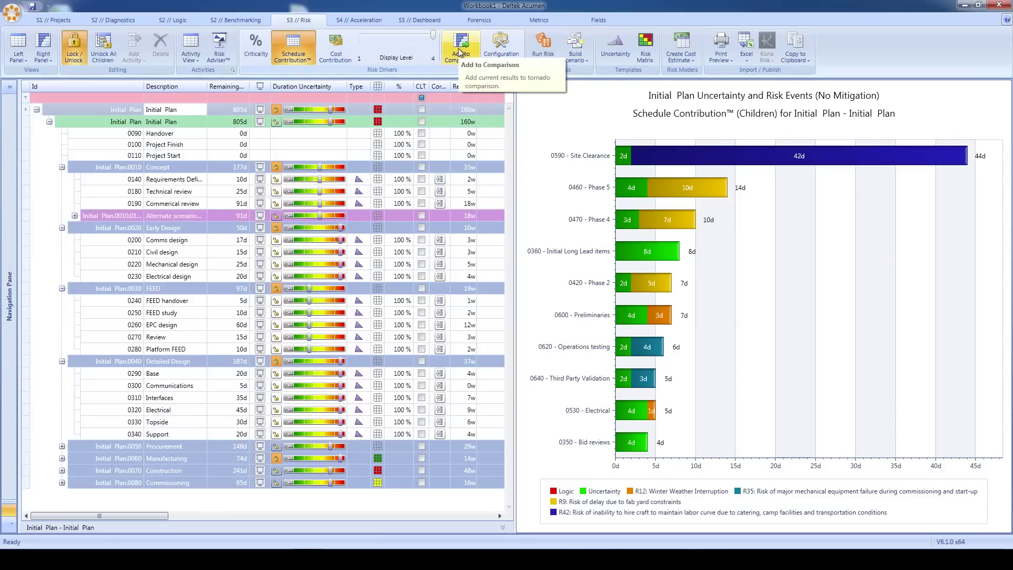
{"action": "left_click", "coordinate": [459, 52]}
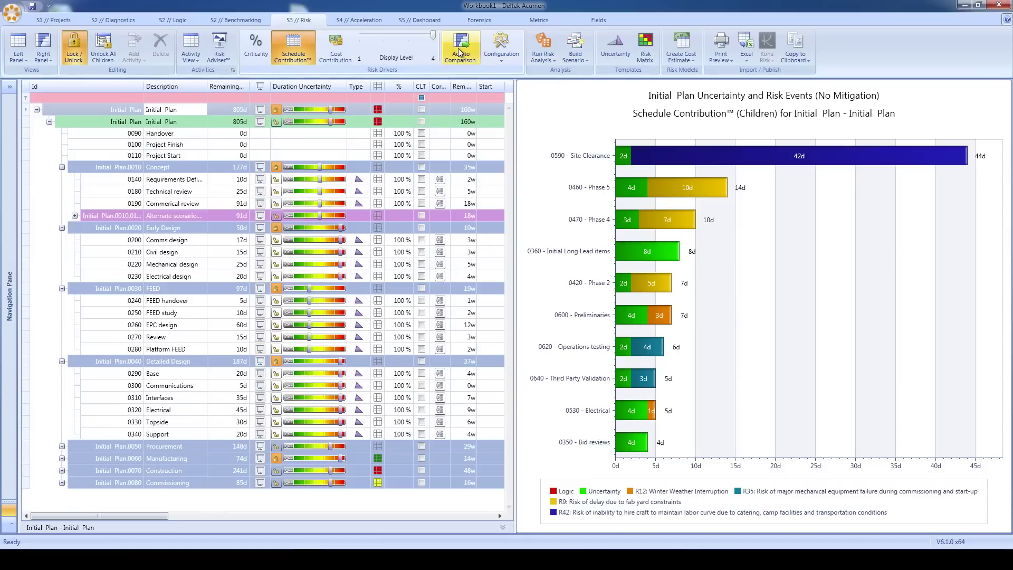
- Rerun the risk analysis as Mitigated, Excluding Overhead and add those results to the comparison
{"action": "left_click", "coordinate": [543, 57]}
{"action": "left_click", "coordinate": [545, 59]}
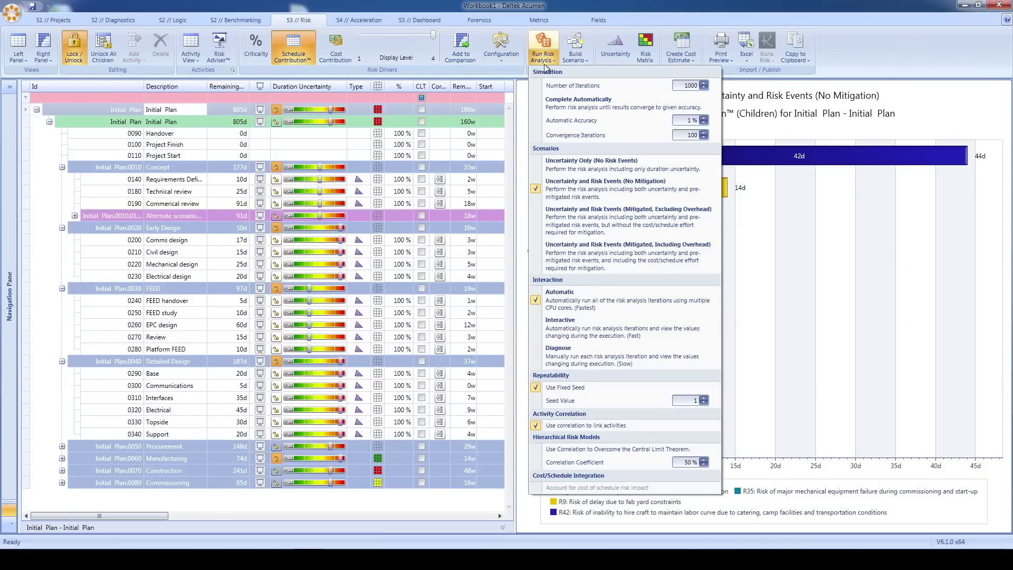
{"action": "left_click", "coordinate": [580, 224]}
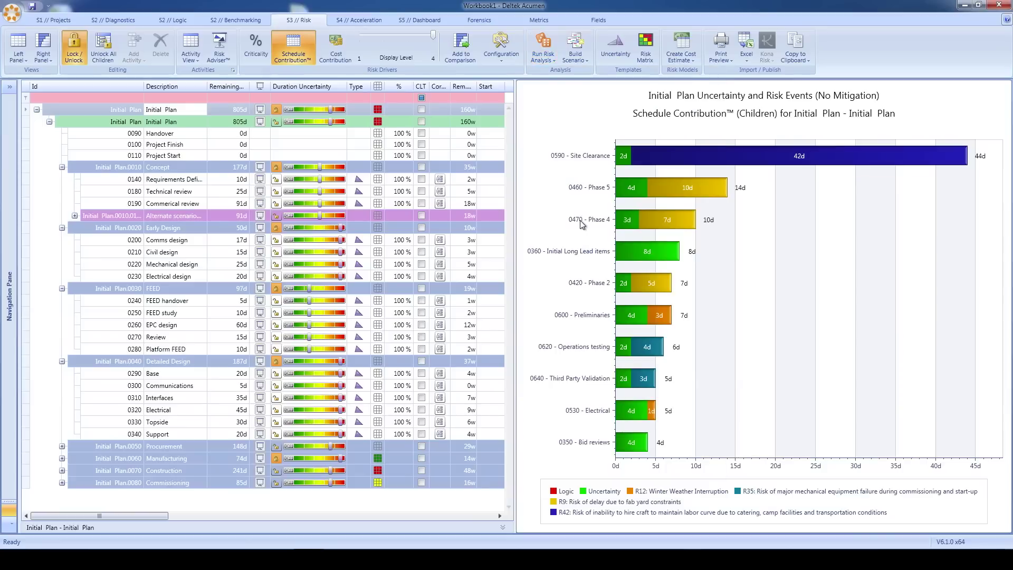
{"action": "left_click", "coordinate": [543, 44]}
{"action": "left_click", "coordinate": [543, 45]}
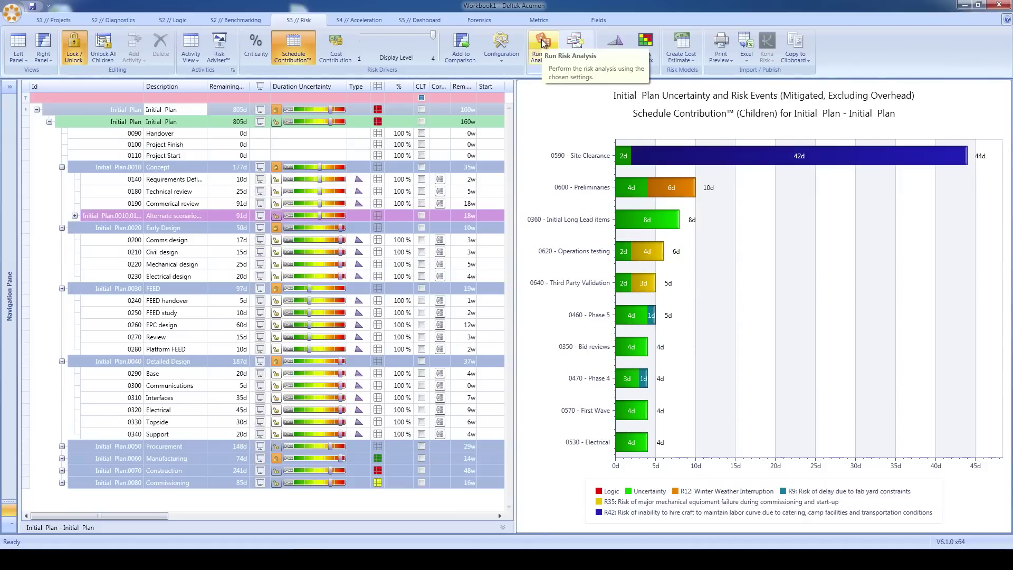
{"action": "left_click", "coordinate": [460, 48]}
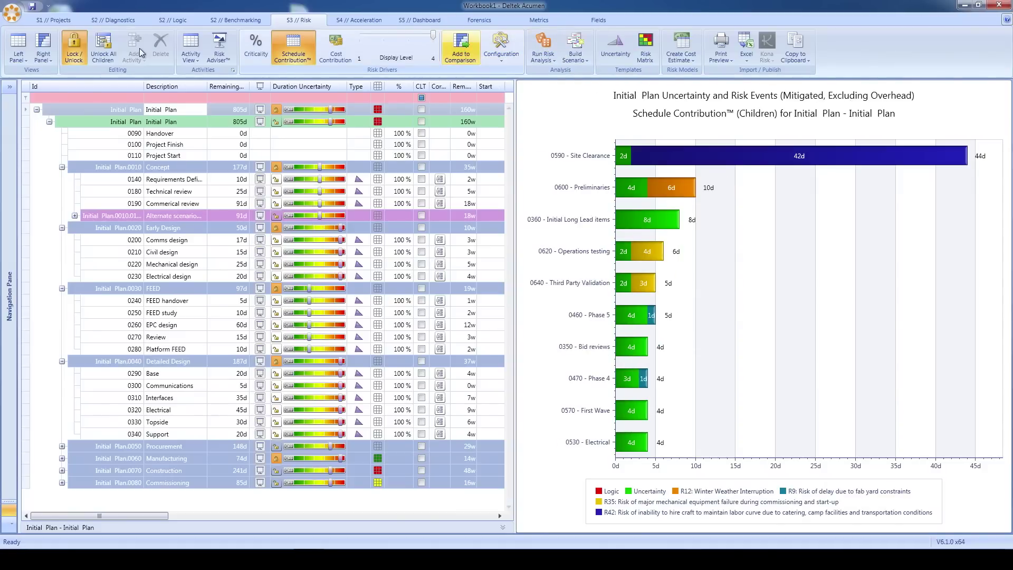
- Switch the right panel to Risk Driver Comparison, showing Phase 5 dropping from 14d to 5d
{"action": "left_click", "coordinate": [47, 55]}
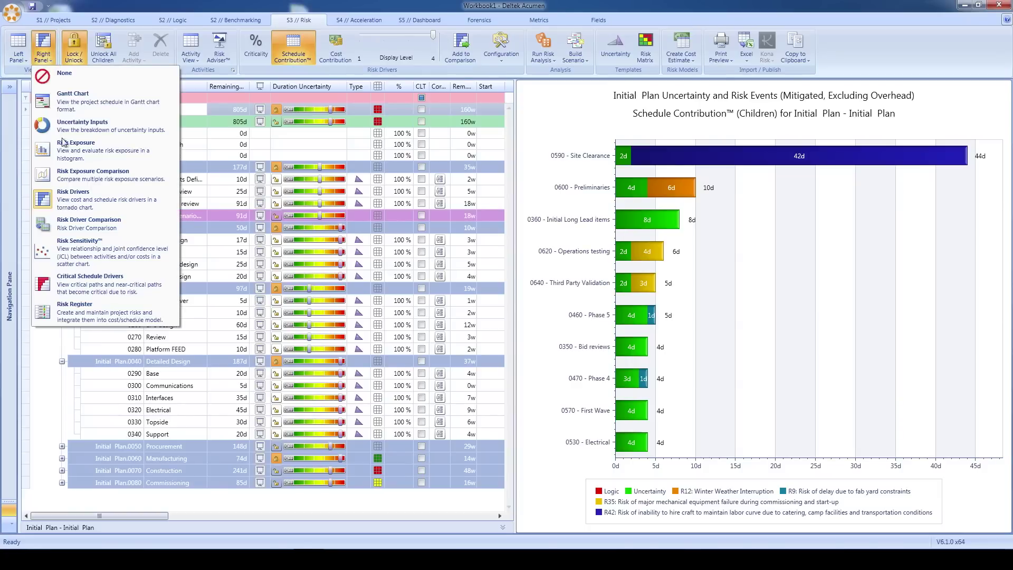
{"action": "left_click", "coordinate": [100, 223]}
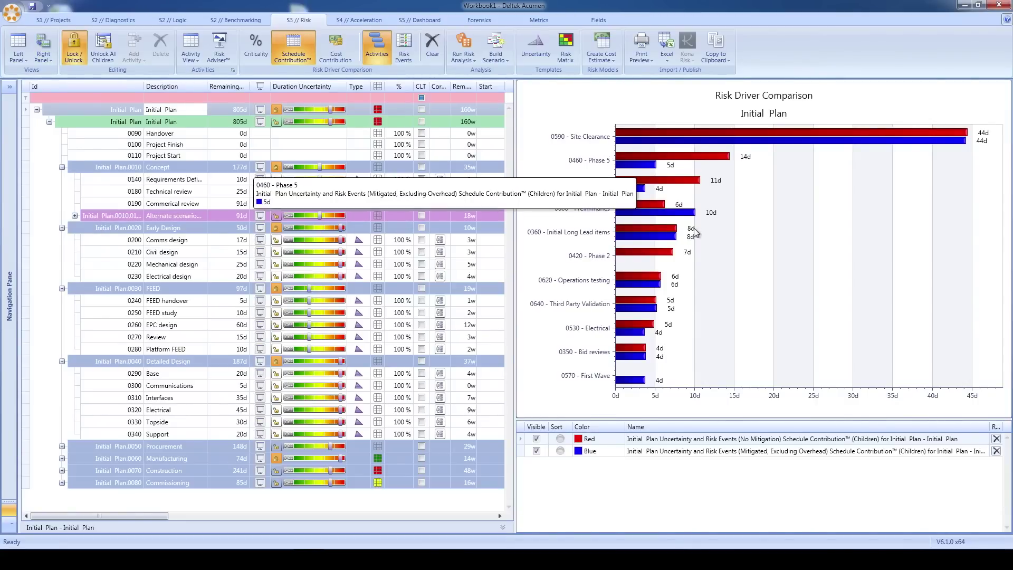
{"action": "mouse_move", "coordinate": [695, 221]}
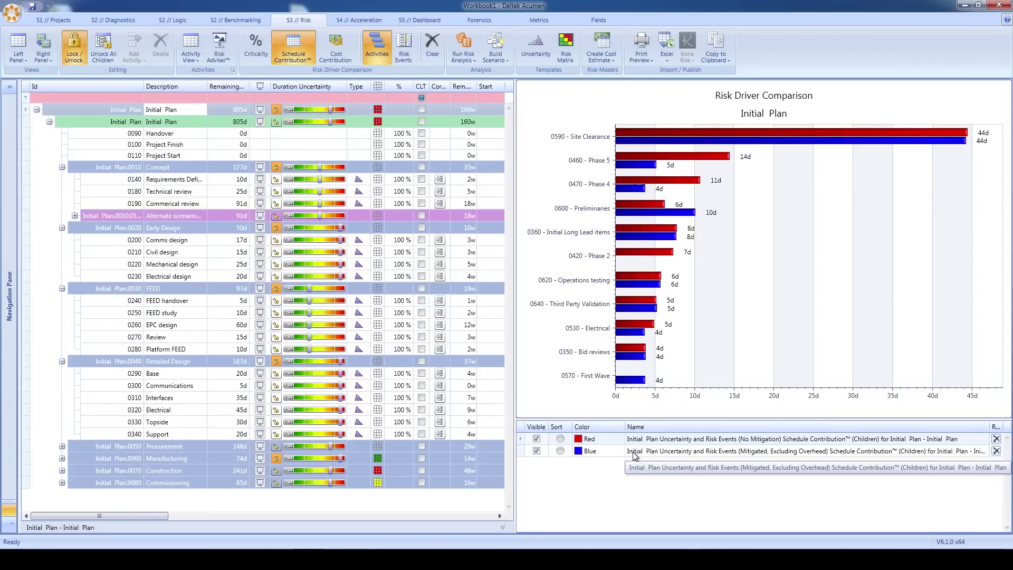
- Set Activity View display settings to show durations in Hours, then return to S3 // Risk
{"action": "left_click", "coordinate": [62, 19]}
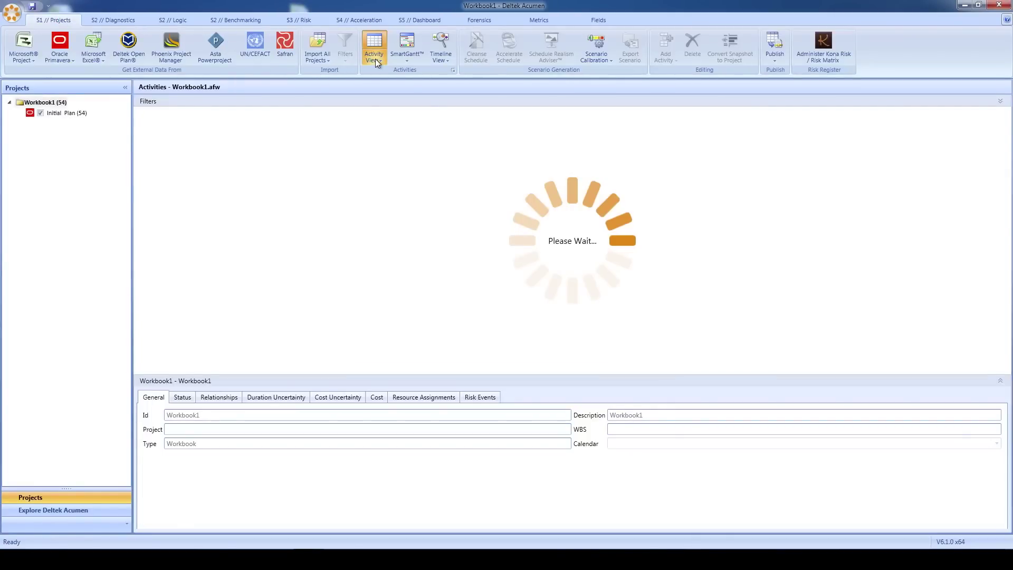
{"action": "left_click", "coordinate": [376, 59]}
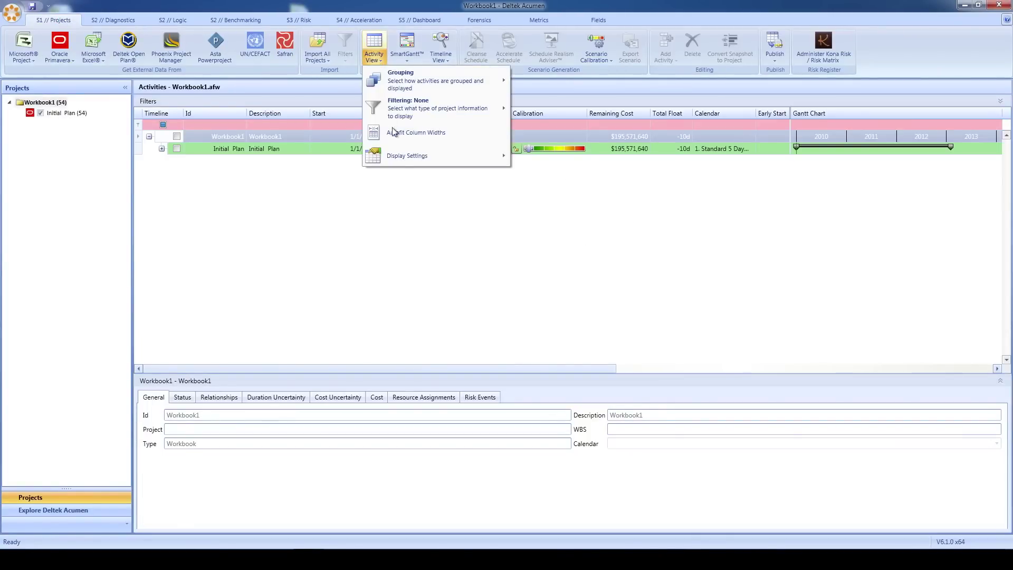
{"action": "key", "text": "Down"}
{"action": "key", "text": "Down"}
{"action": "key", "text": "Down"}
{"action": "key", "text": "Down"}
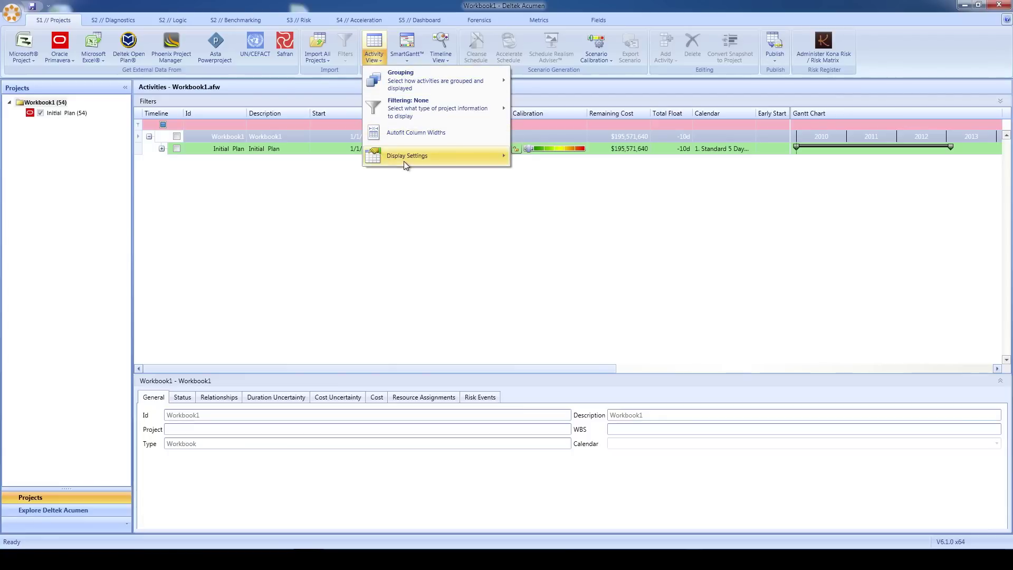
{"action": "key", "text": "Right"}
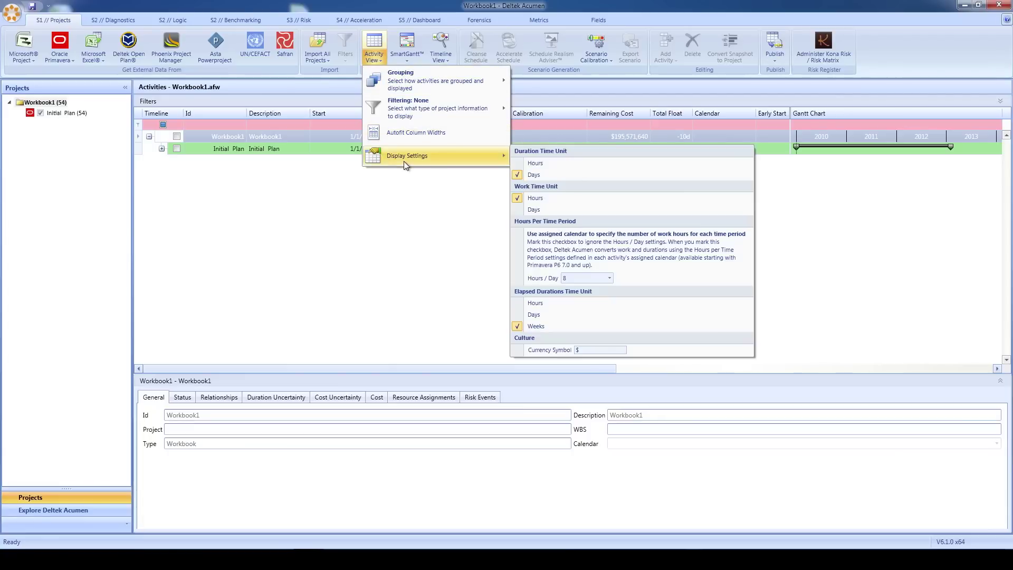
{"action": "left_click", "coordinate": [556, 163]}
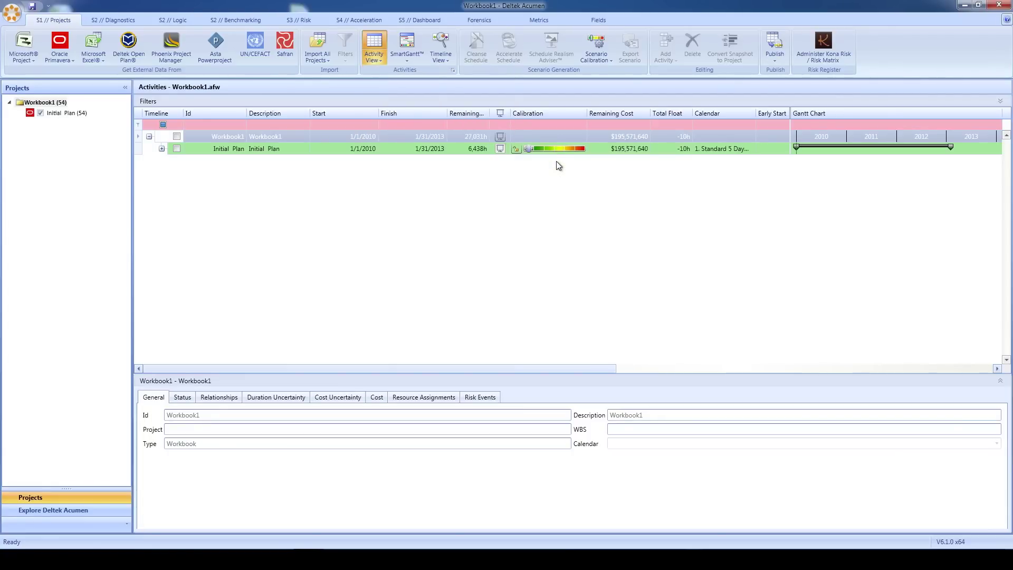
{"action": "left_click", "coordinate": [305, 17]}
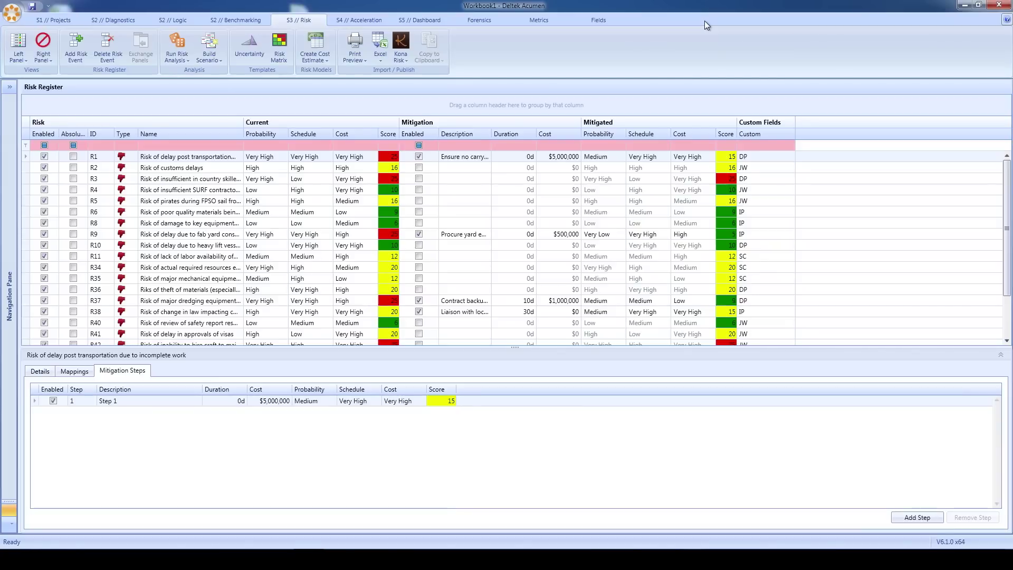
- Show the Risk Register and add two more mitigation steps to R1
{"action": "left_click", "coordinate": [23, 56]}
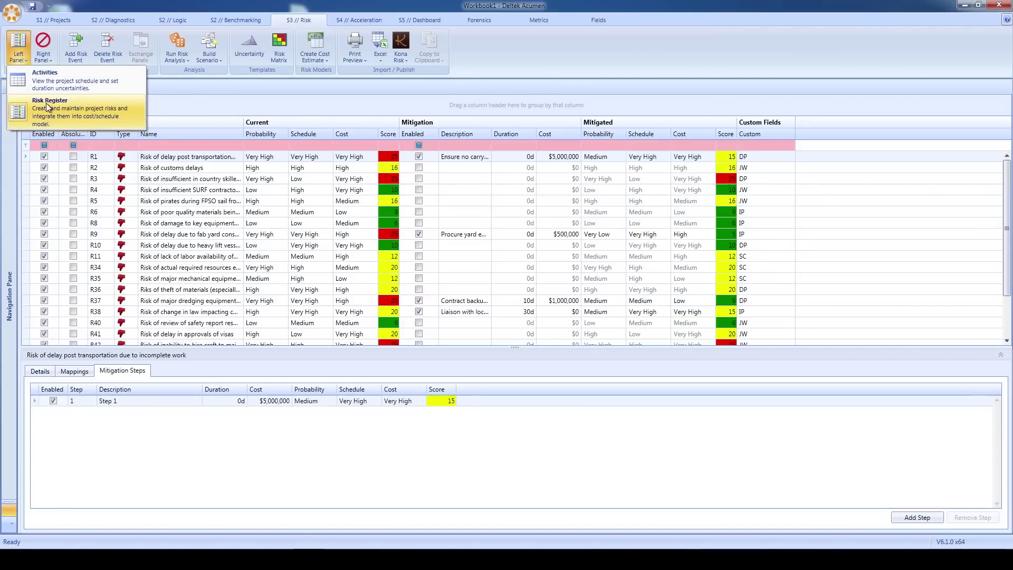
{"action": "left_click", "coordinate": [211, 112]}
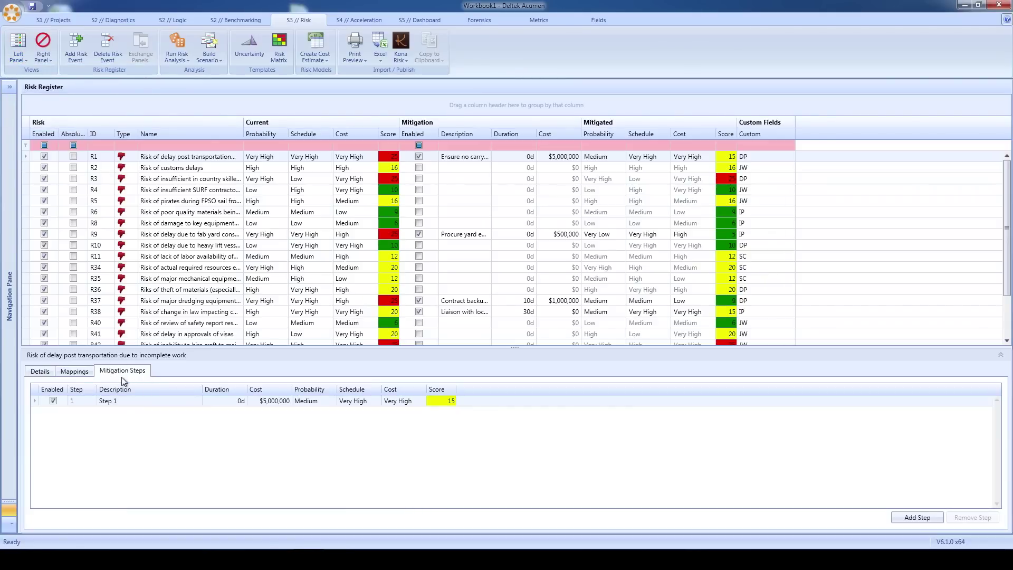
{"action": "left_click", "coordinate": [912, 517]}
{"action": "left_click", "coordinate": [912, 517]}
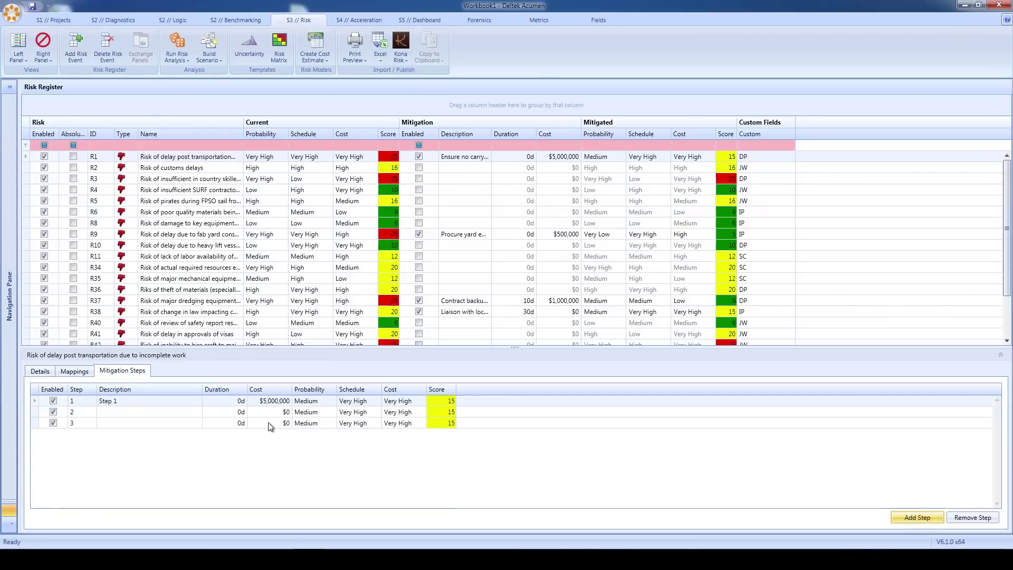
- Name the new mitigation rows Step 2 and Step 3
{"action": "left_click", "coordinate": [136, 411]}
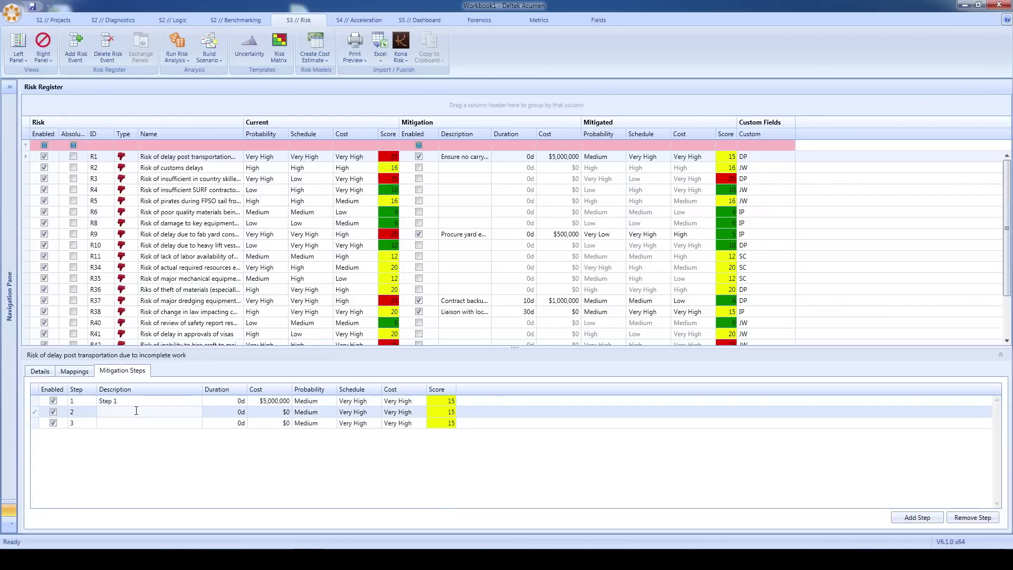
{"action": "type", "text": "Step 2"}
{"action": "left_click", "coordinate": [120, 422]}
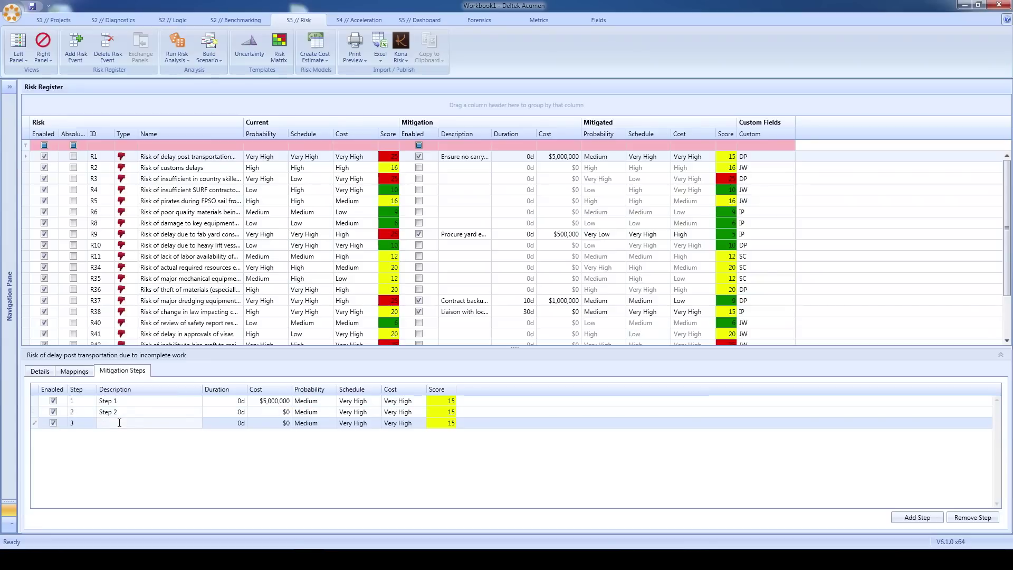
{"action": "type", "text": "Step 3"}
- Give Step 2 Medium and Step 3 Very Low schedule impact, and disable both
{"action": "left_click", "coordinate": [353, 415]}
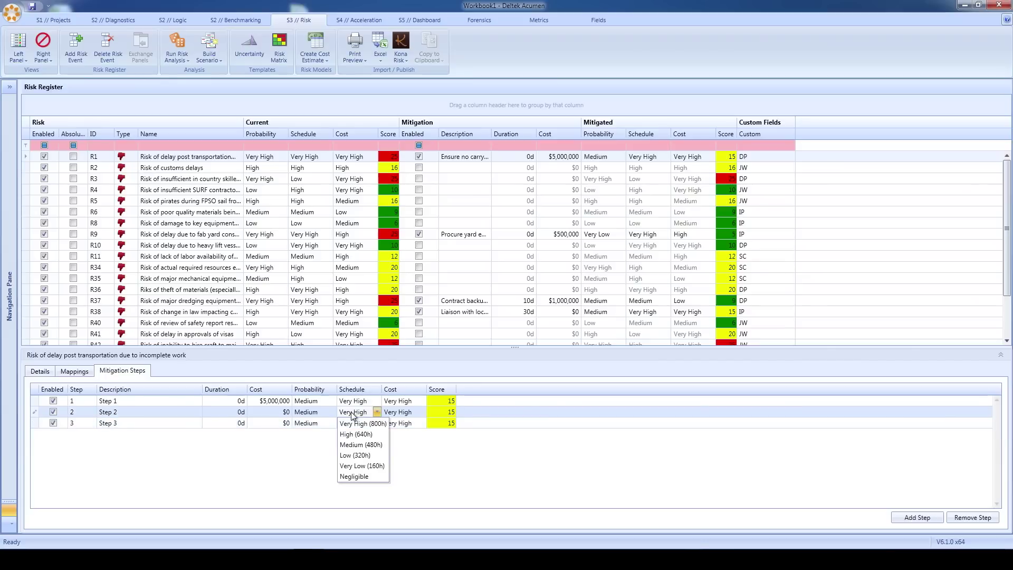
{"action": "left_click", "coordinate": [360, 444]}
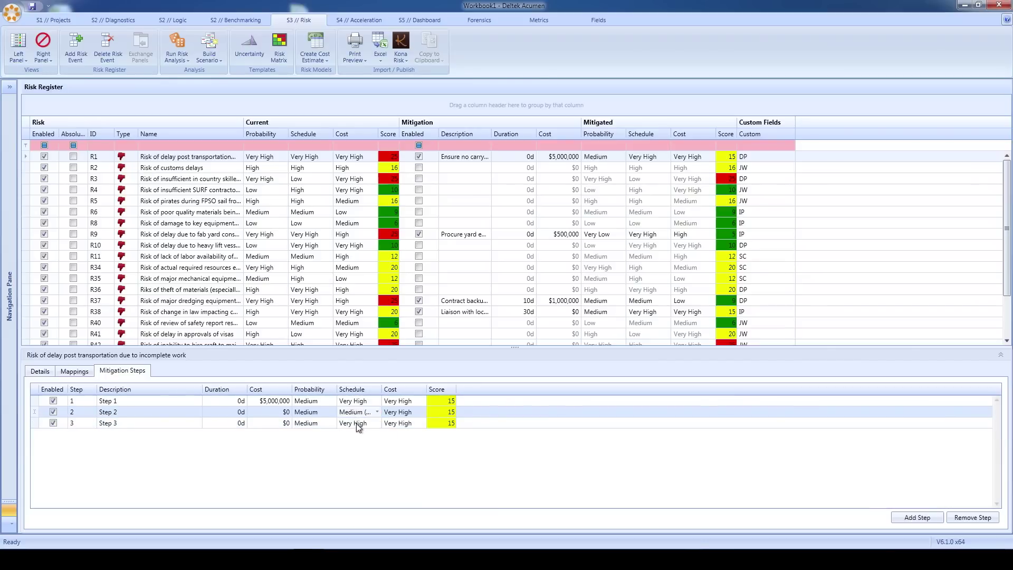
{"action": "left_click", "coordinate": [356, 423]}
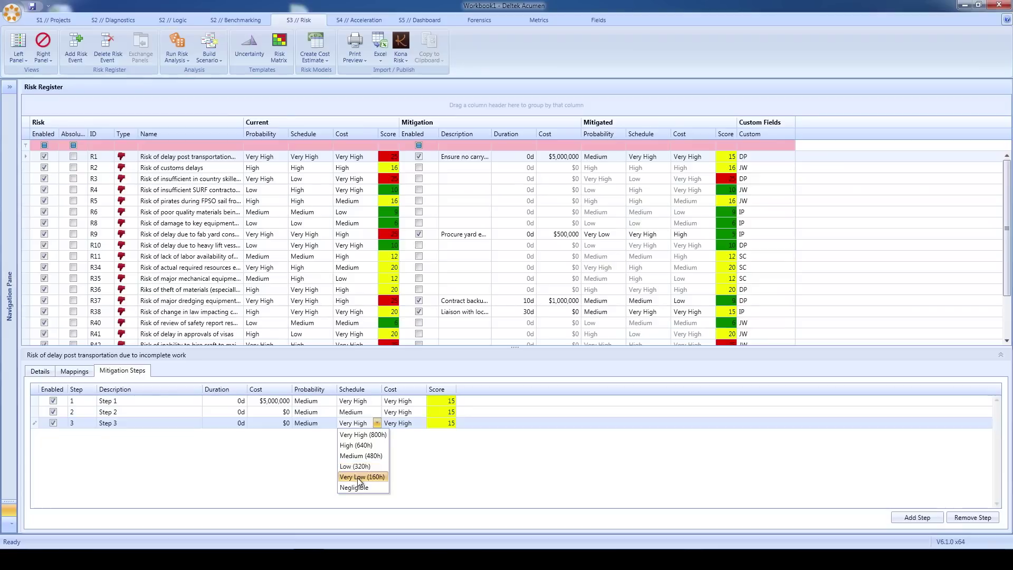
{"action": "left_click", "coordinate": [360, 480]}
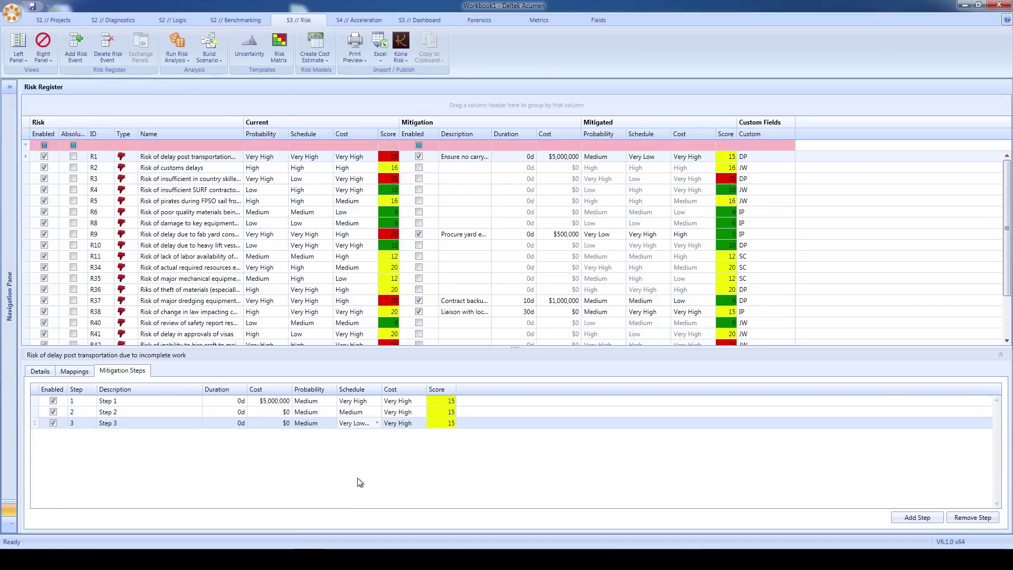
{"action": "left_click", "coordinate": [52, 423]}
{"action": "left_click", "coordinate": [53, 411]}
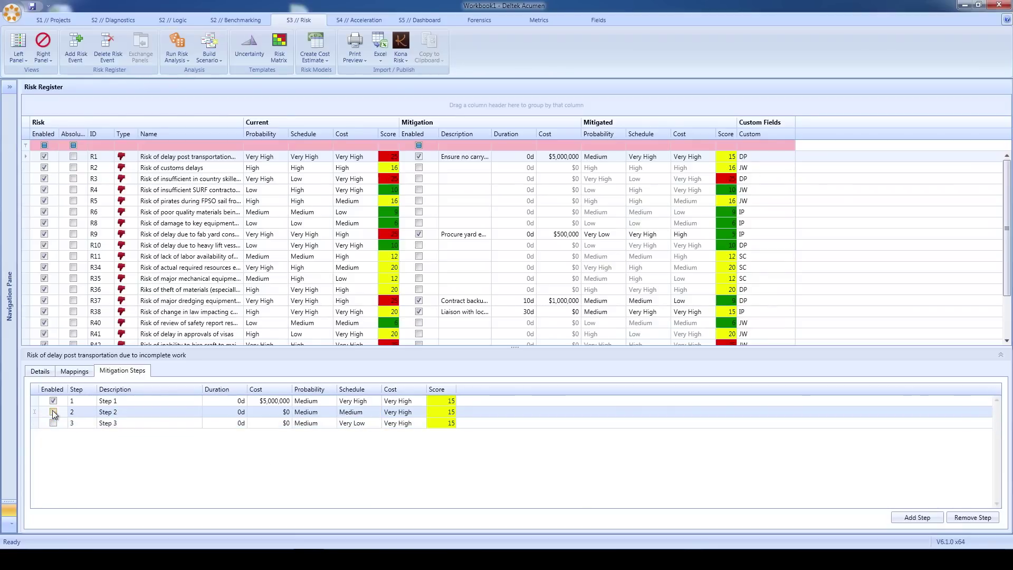